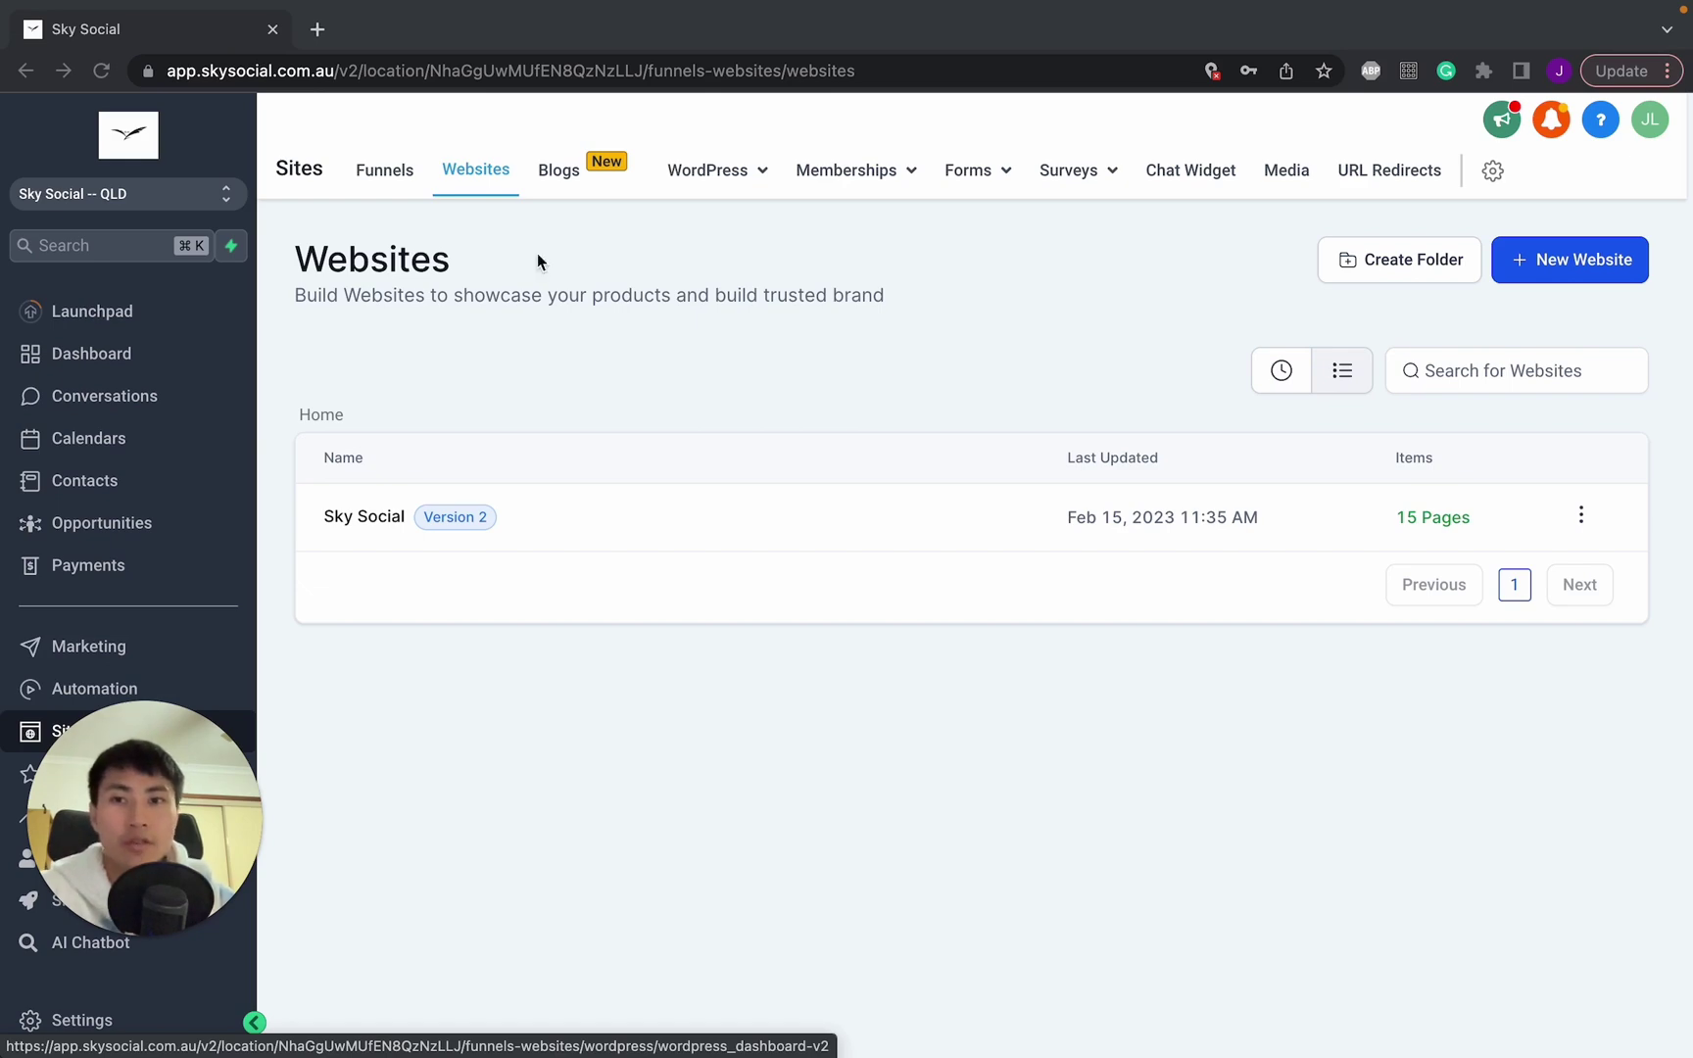
# - Start a new website, then close the Create New Website form without creating one
pyautogui.click(1620, 267)
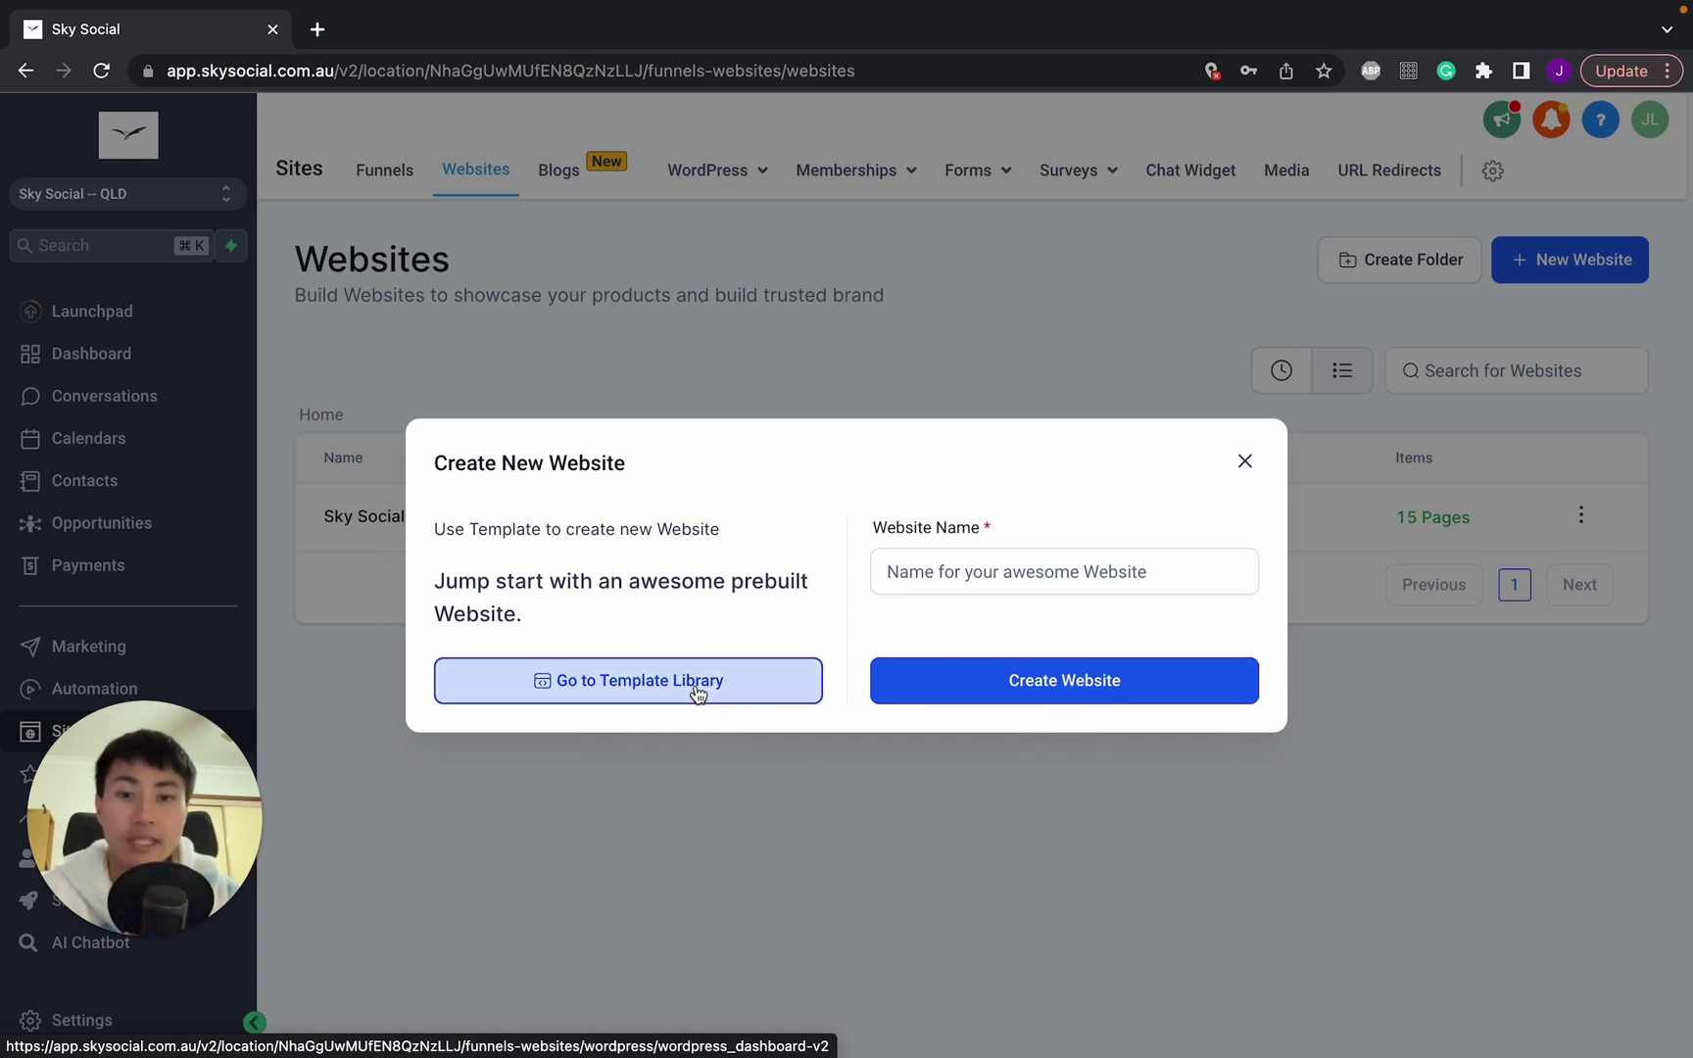
pyautogui.click(1243, 461)
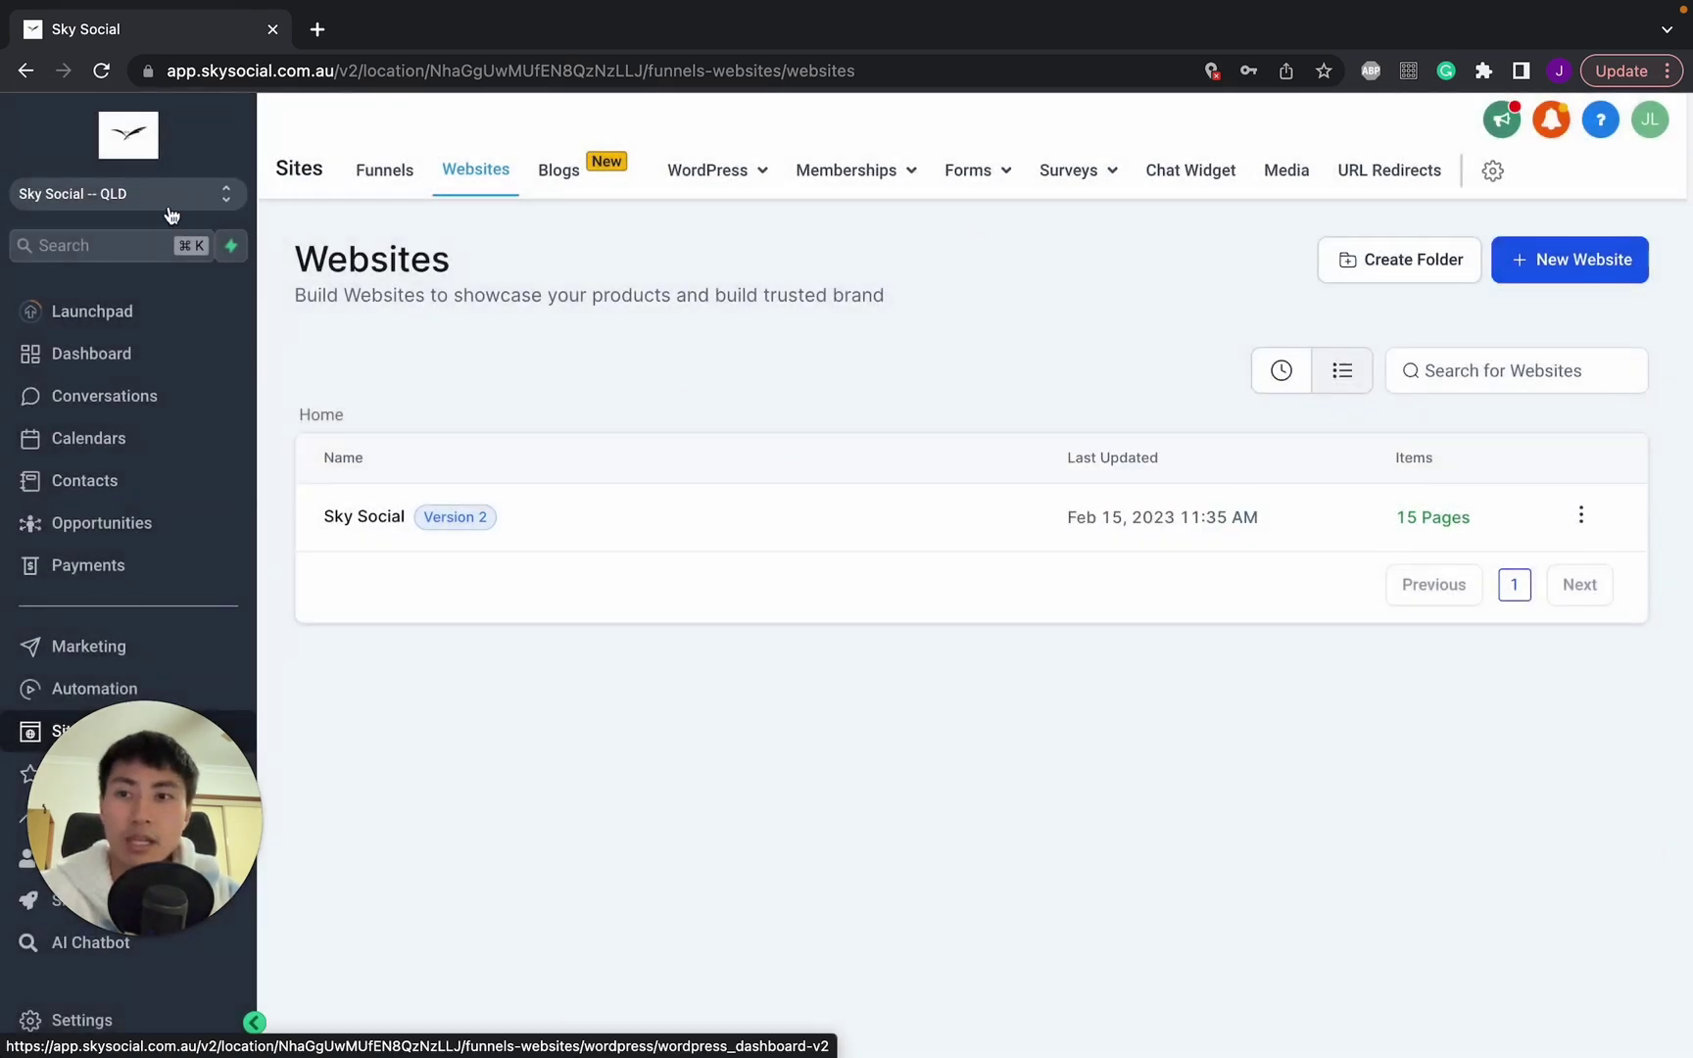
# - Switch from the QLD sub-account to the agency view and open Team settings
pyautogui.click(171, 201)
pyautogui.click(441, 312)
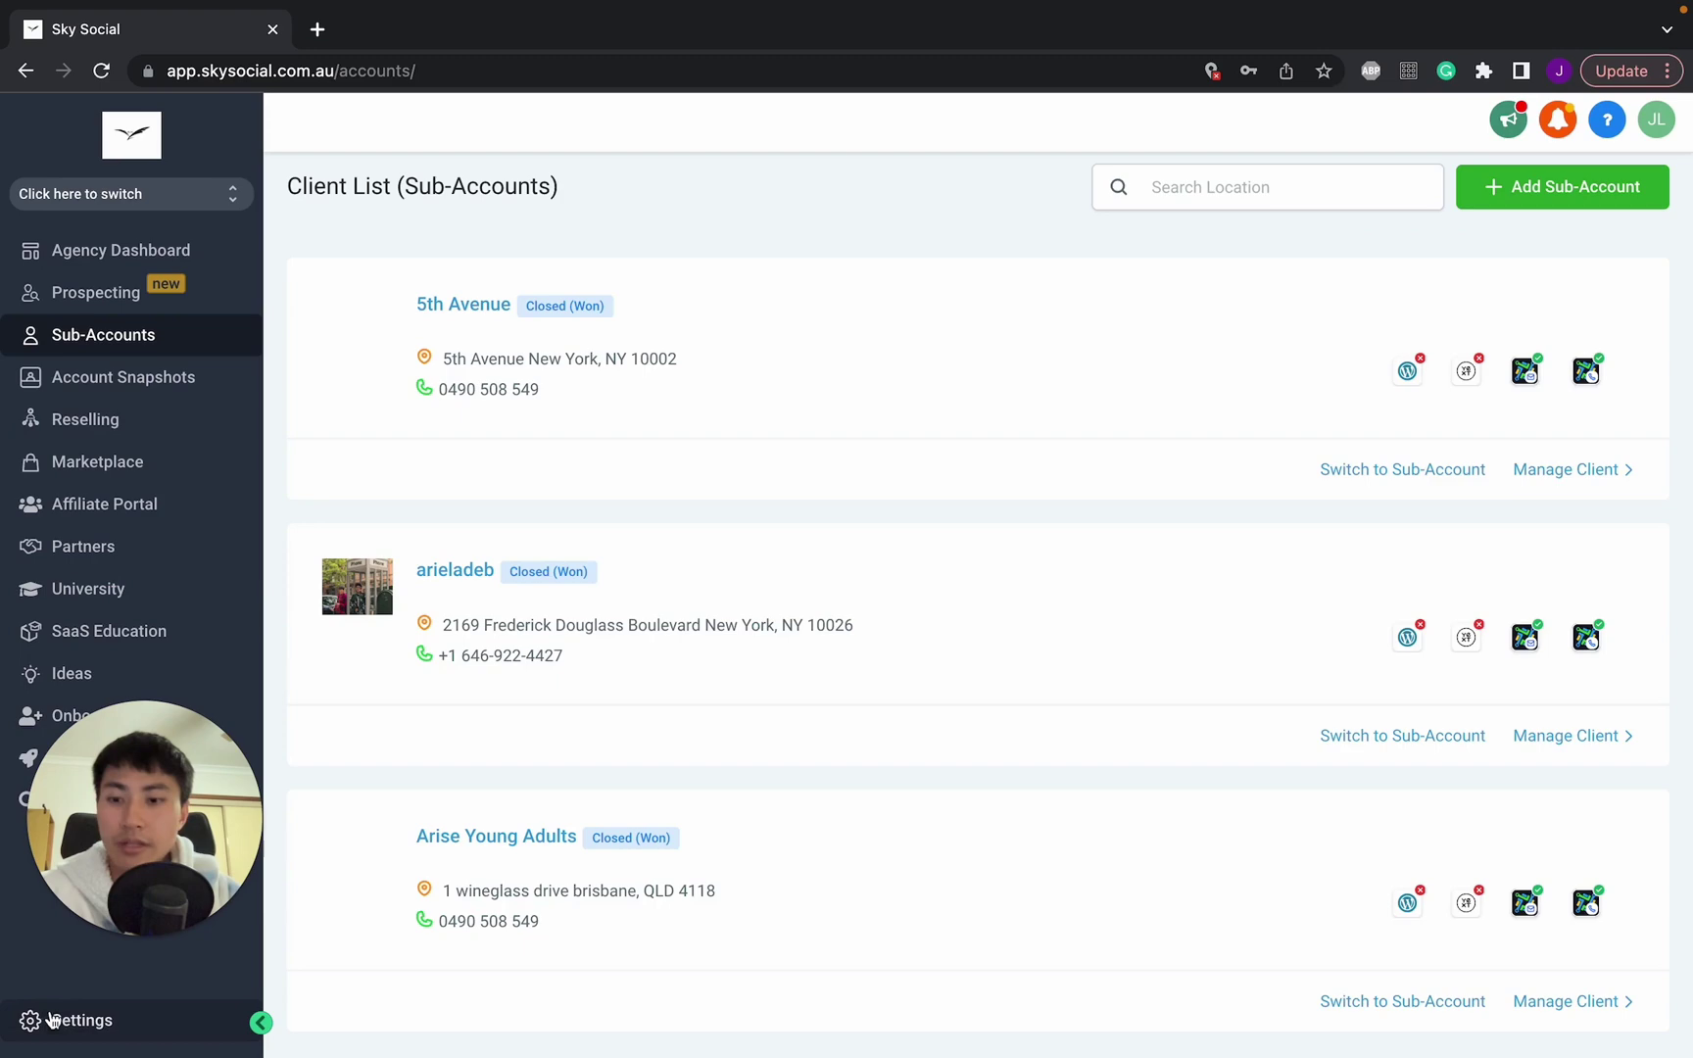
pyautogui.click(58, 1023)
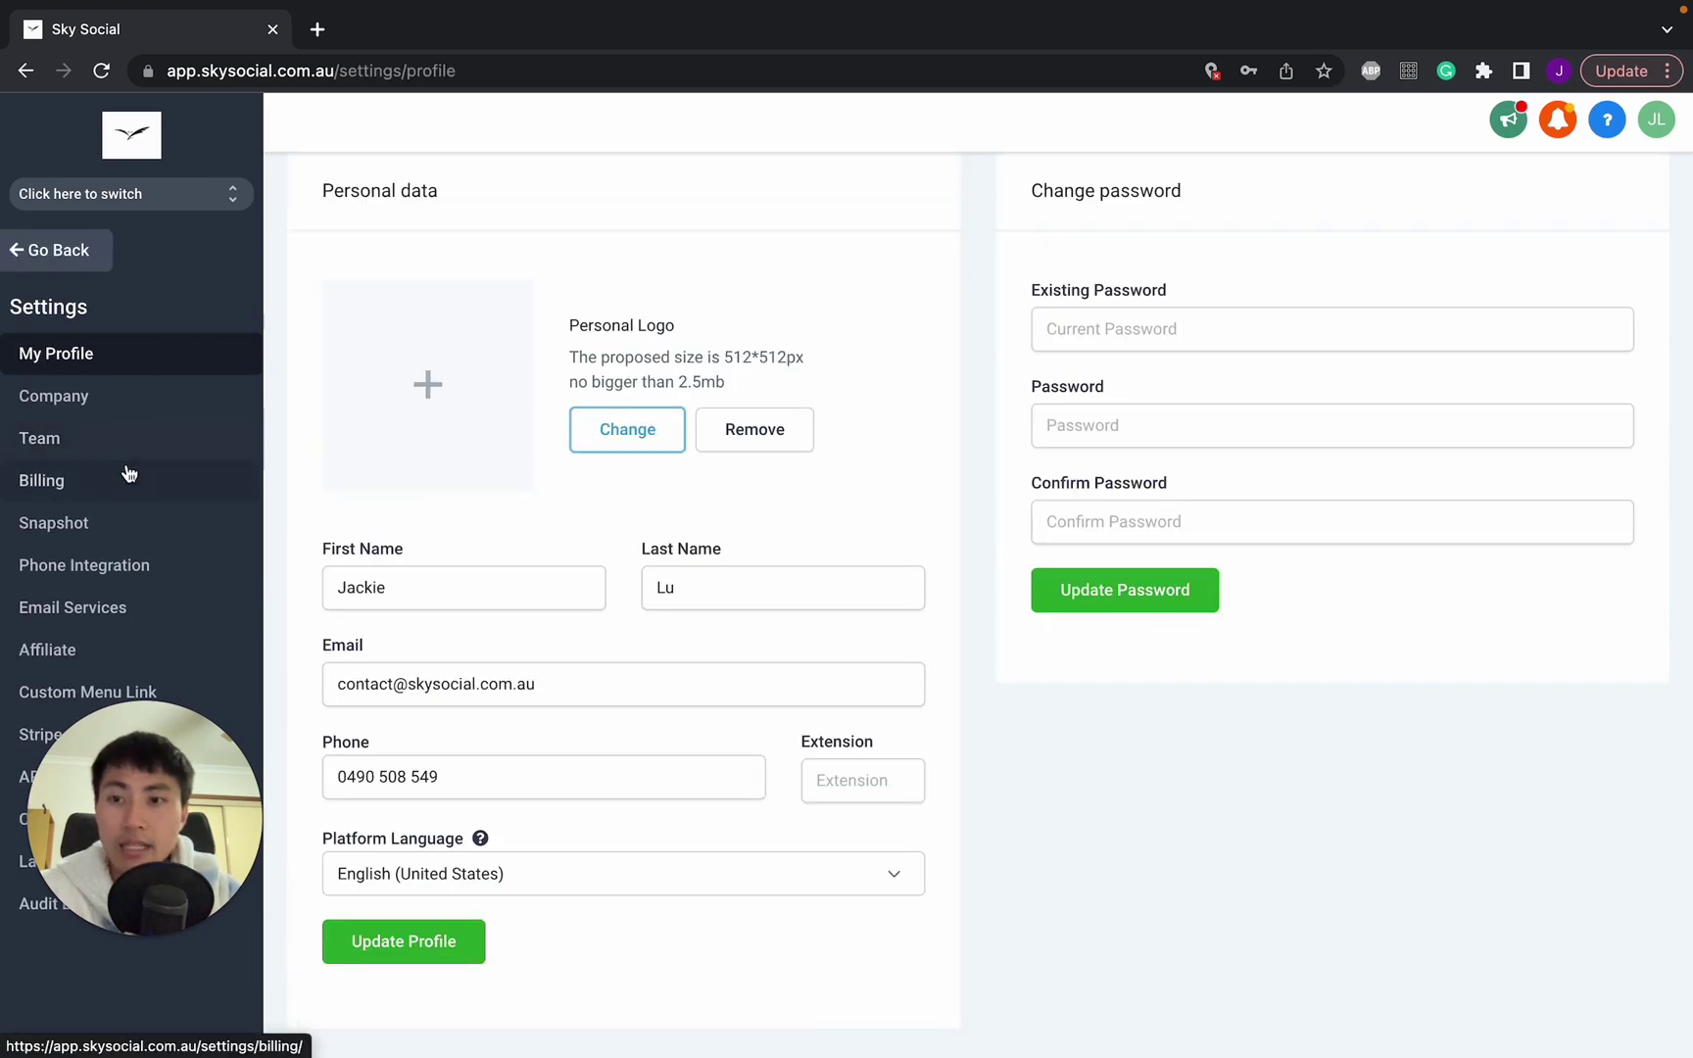
pyautogui.click(132, 446)
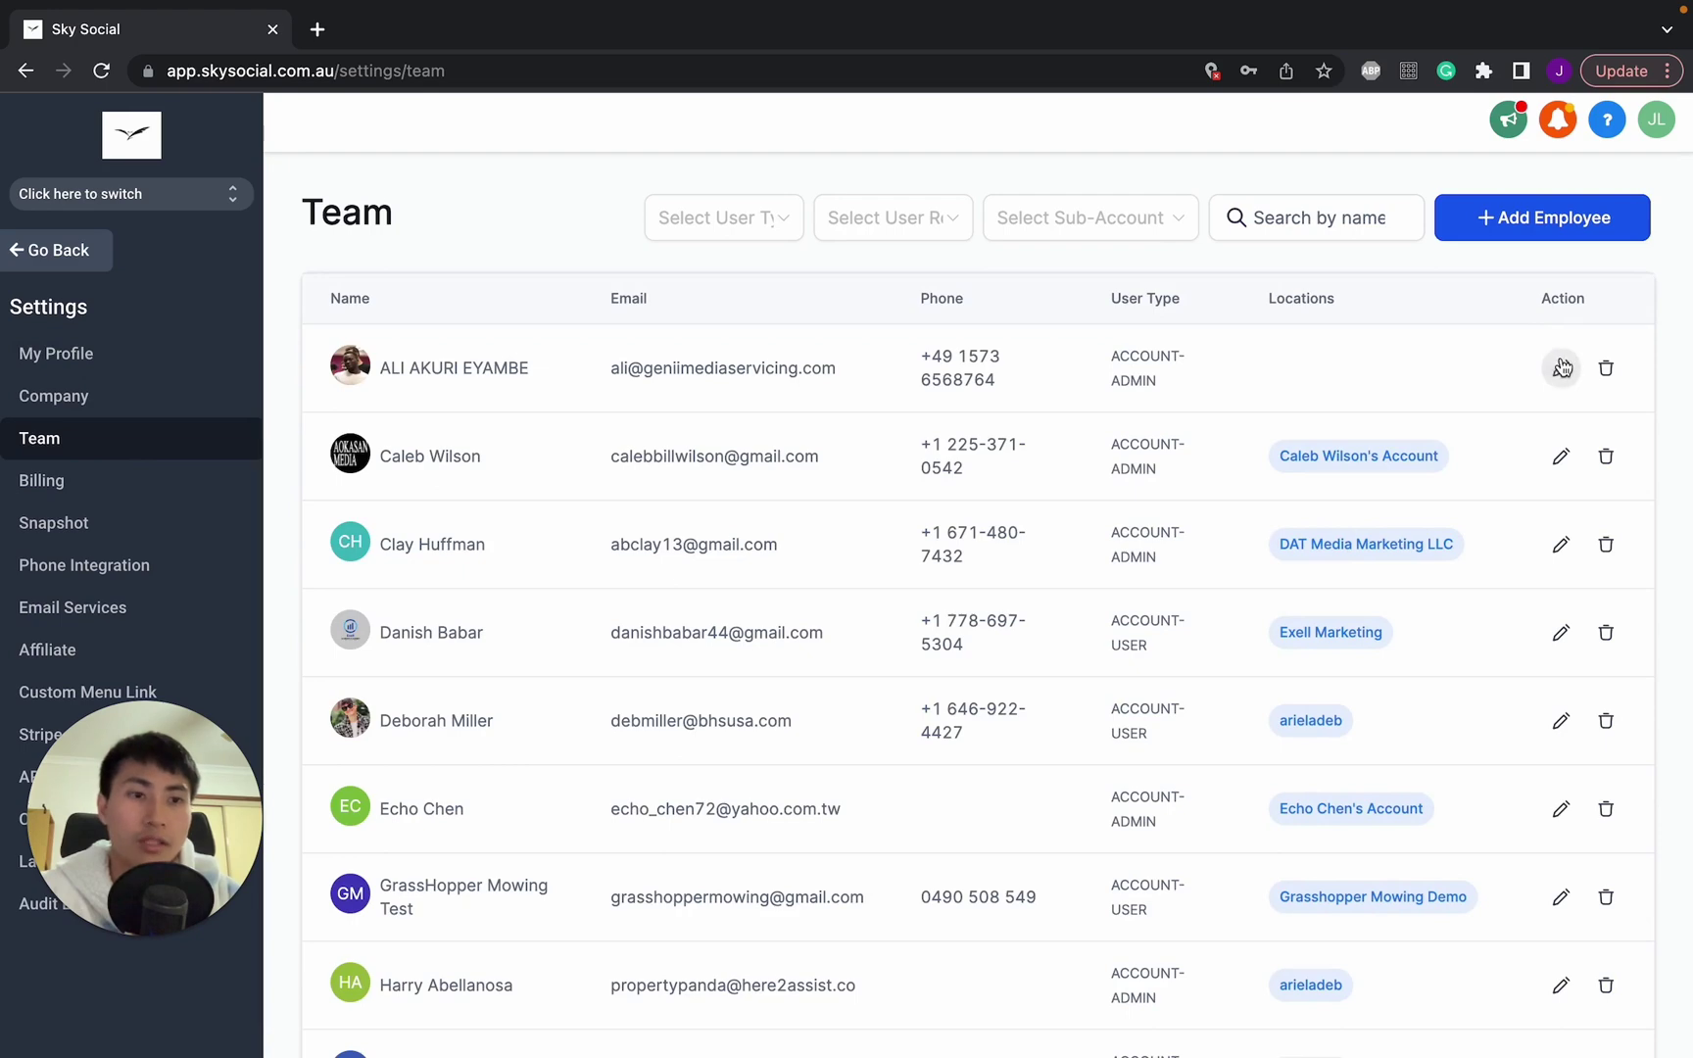
pyautogui.click(1561, 368)
pyautogui.scroll(-5, 1045, 654)
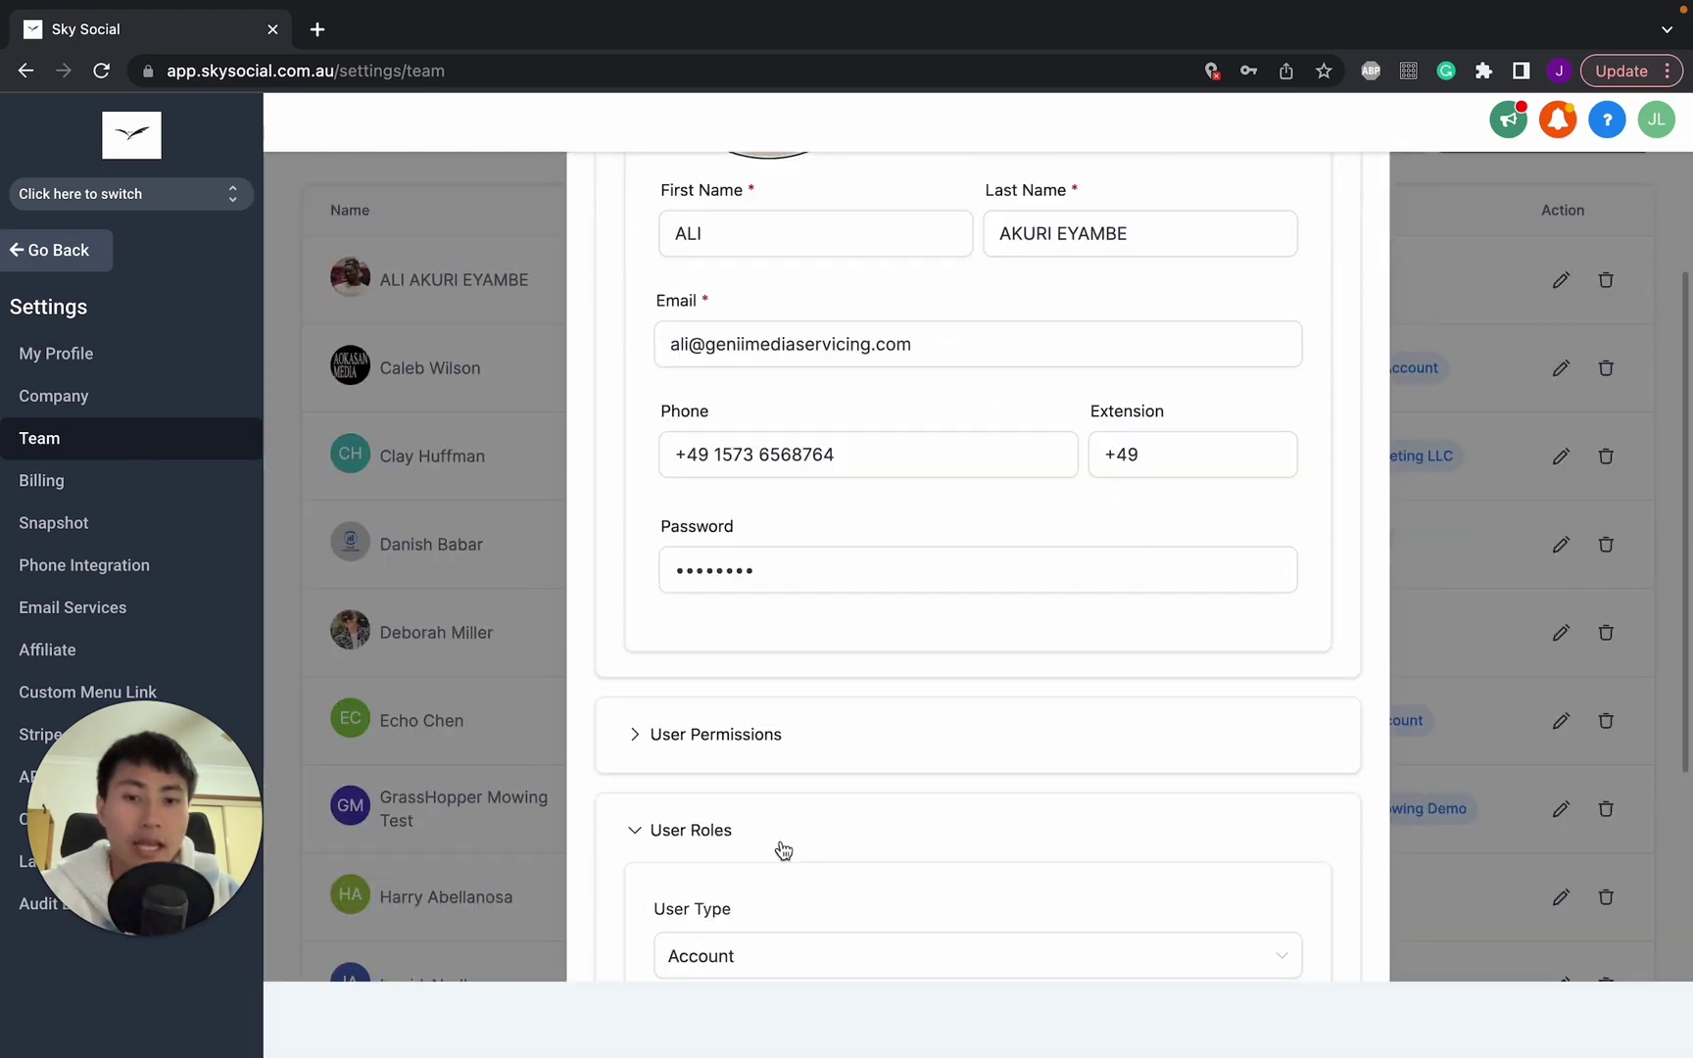
pyautogui.scroll(-5, 1046, 654)
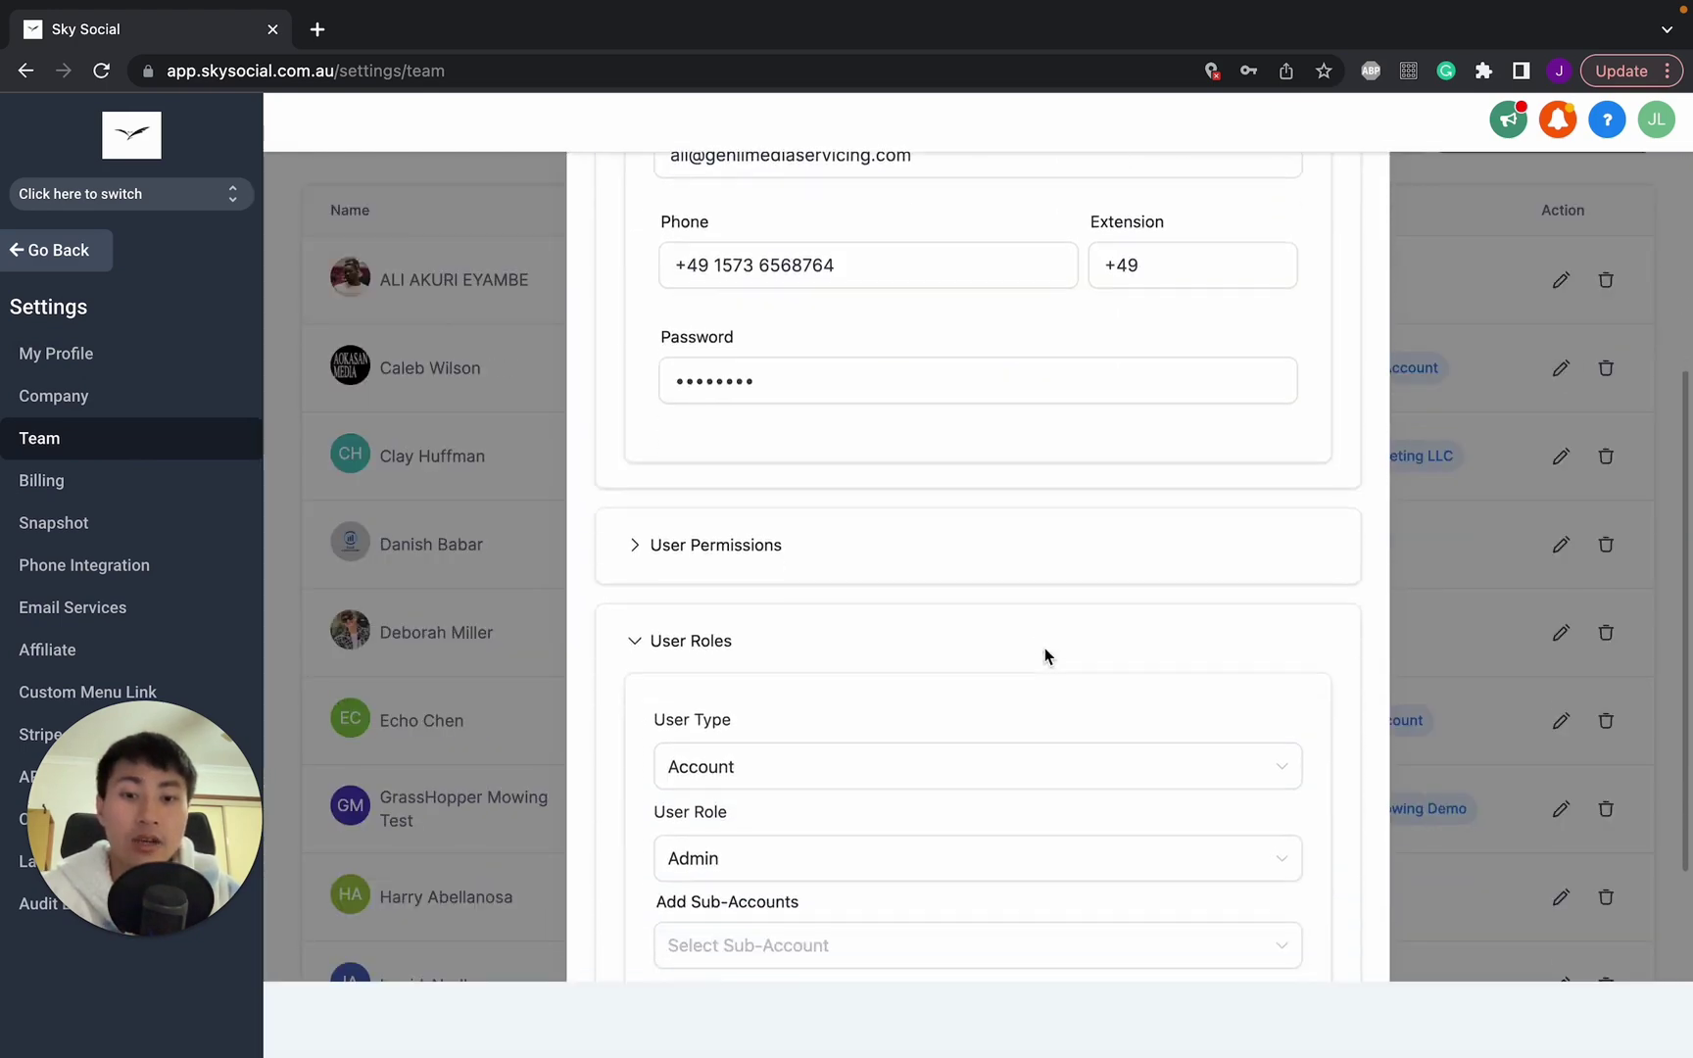
pyautogui.click(993, 559)
pyautogui.click(820, 613)
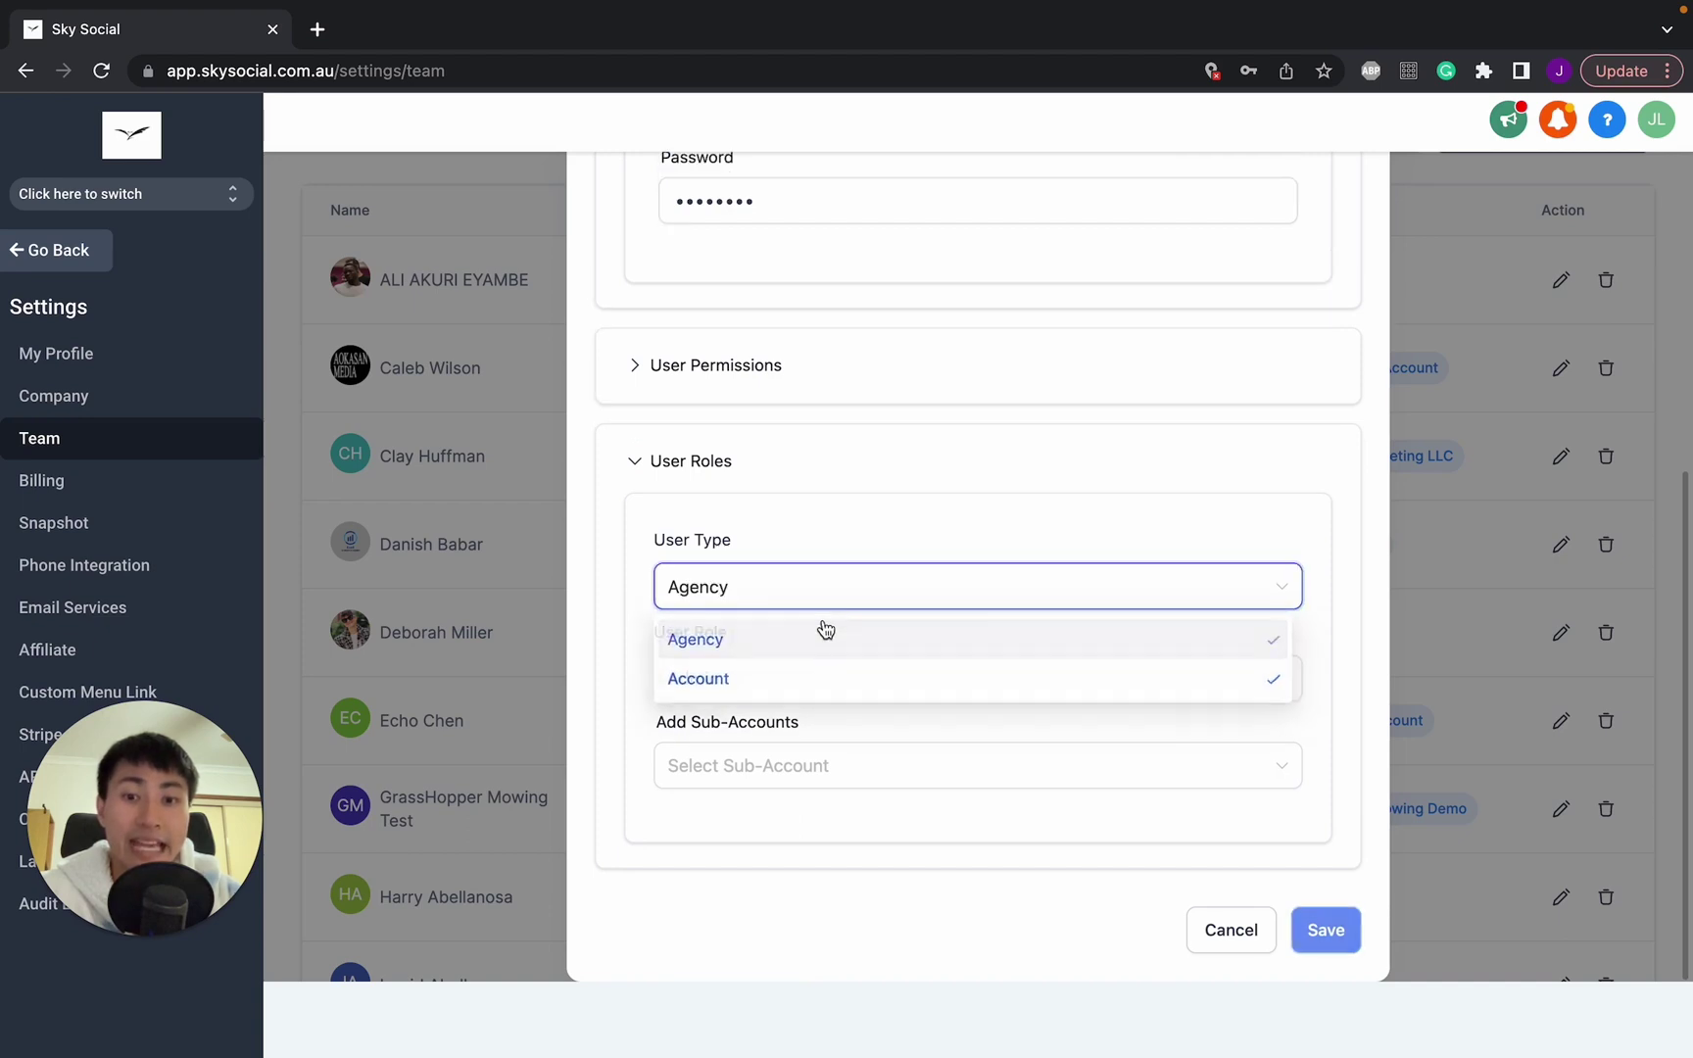
pyautogui.click(896, 596)
pyautogui.click(829, 678)
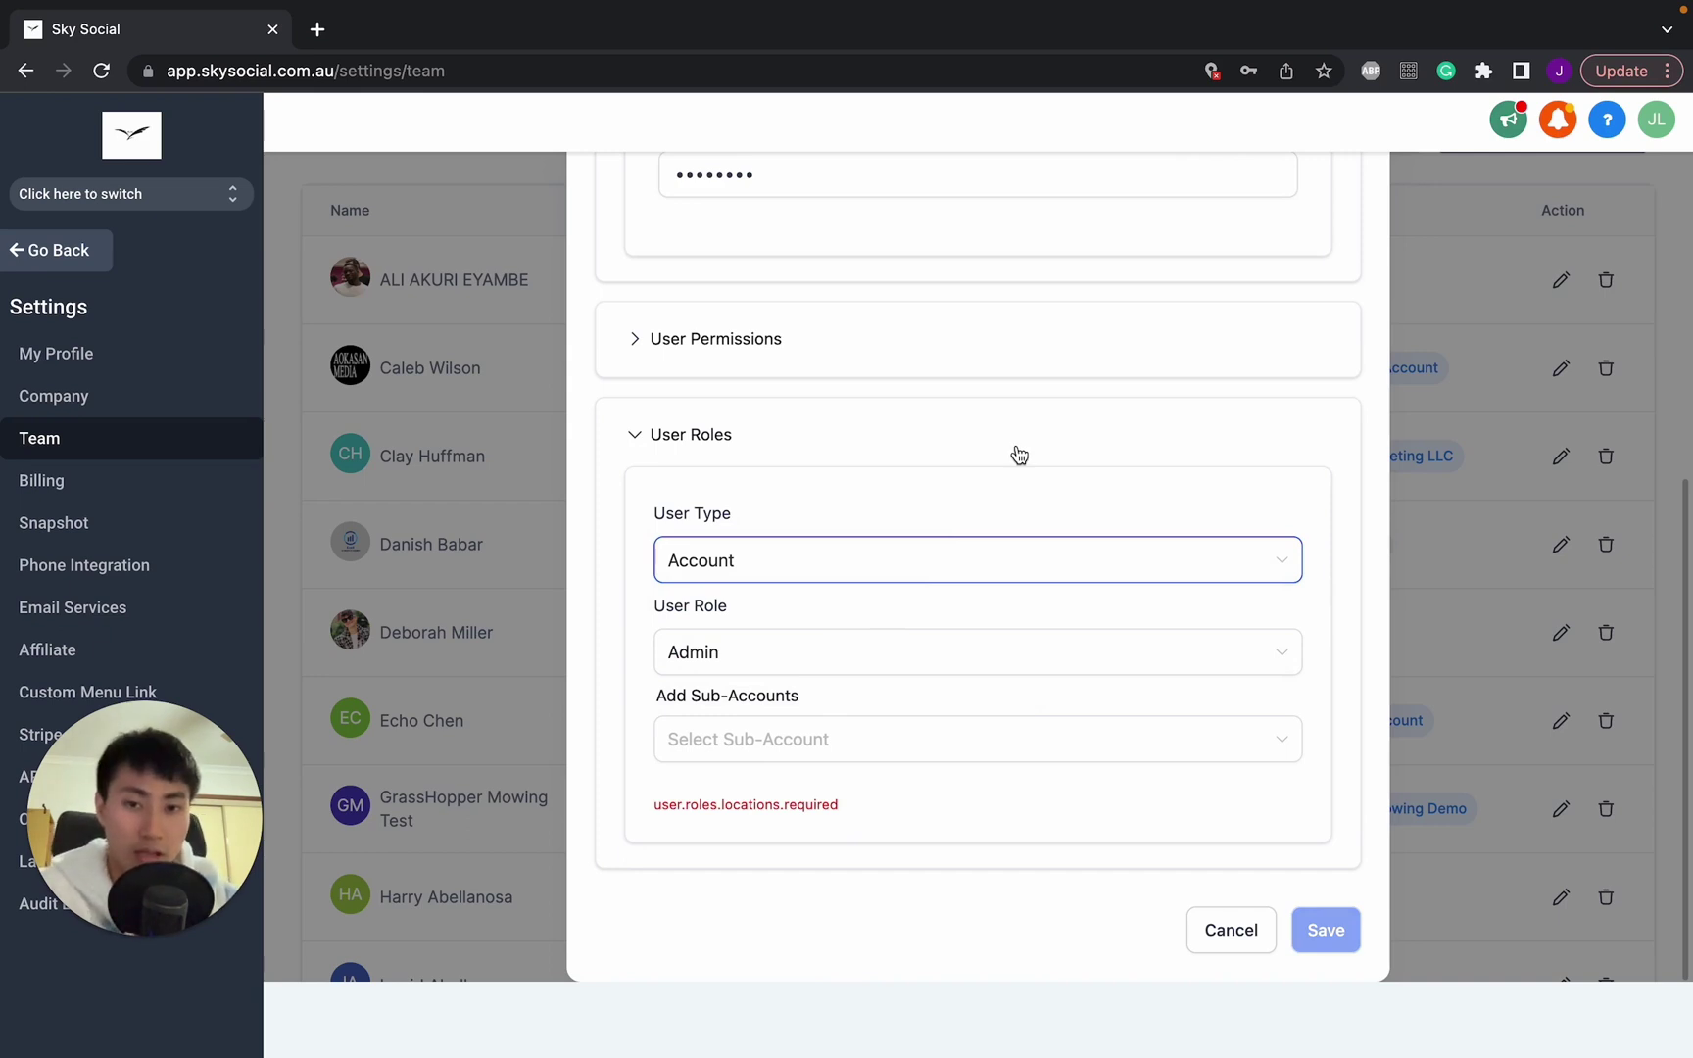
pyautogui.click(965, 566)
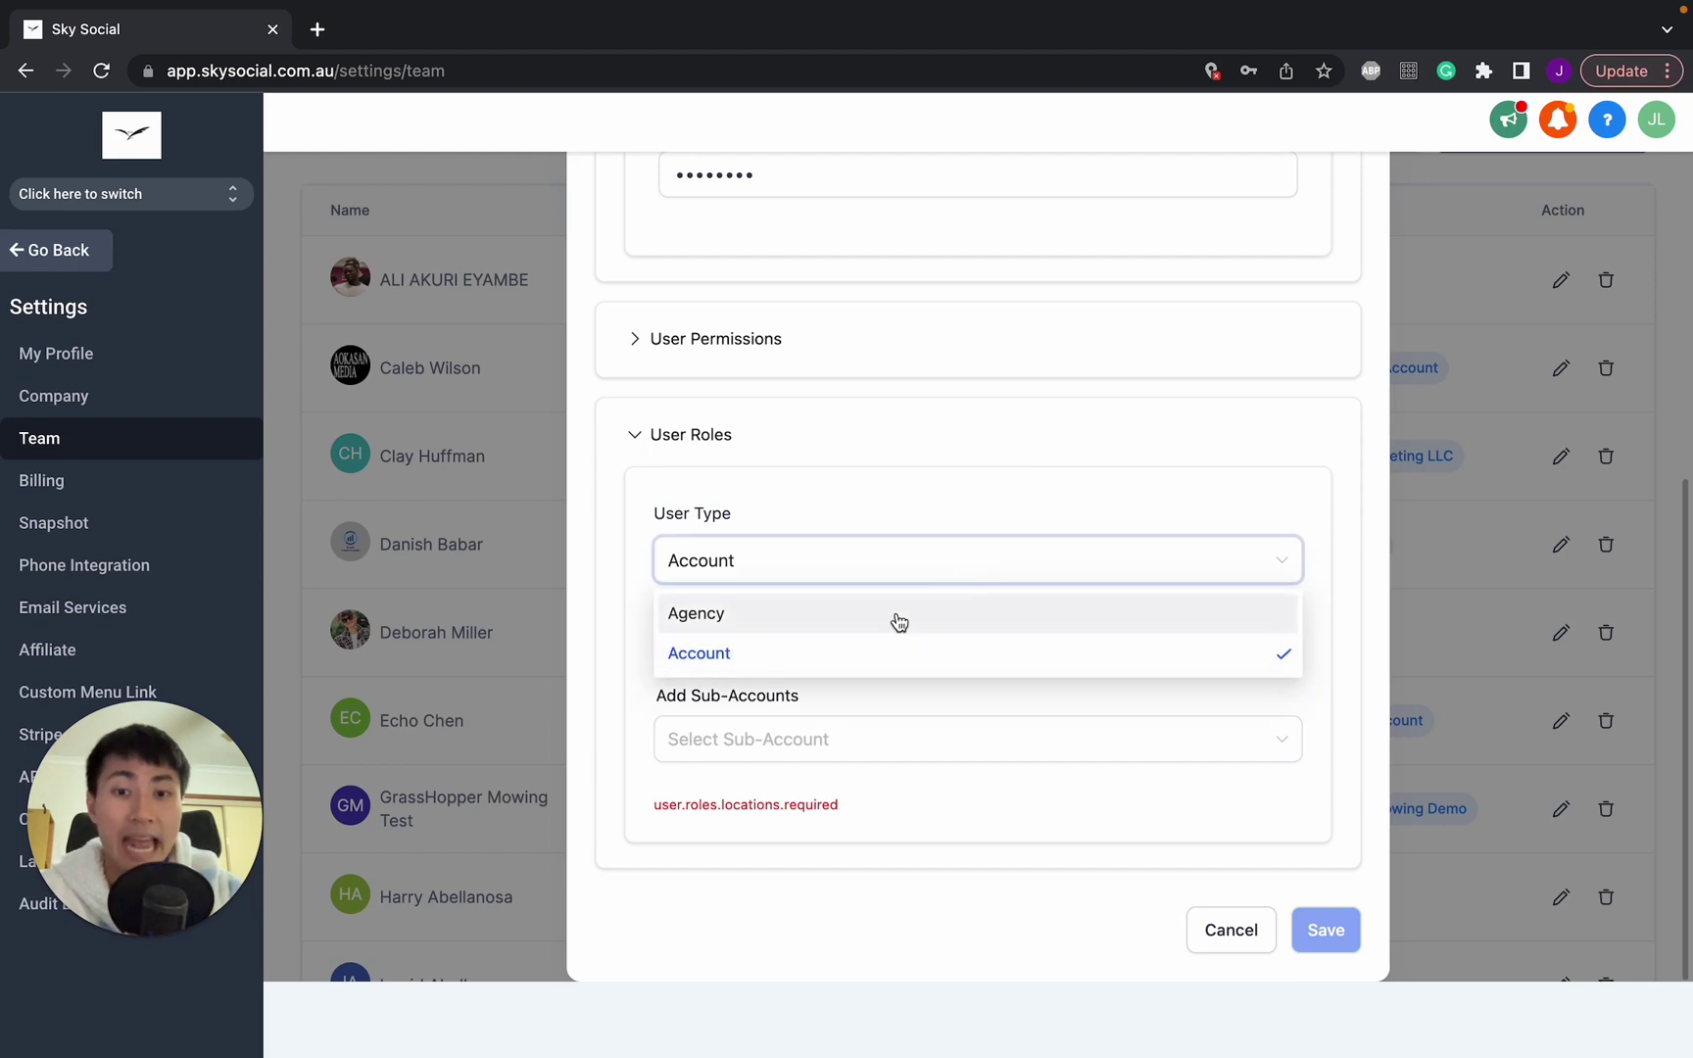
pyautogui.click(1088, 423)
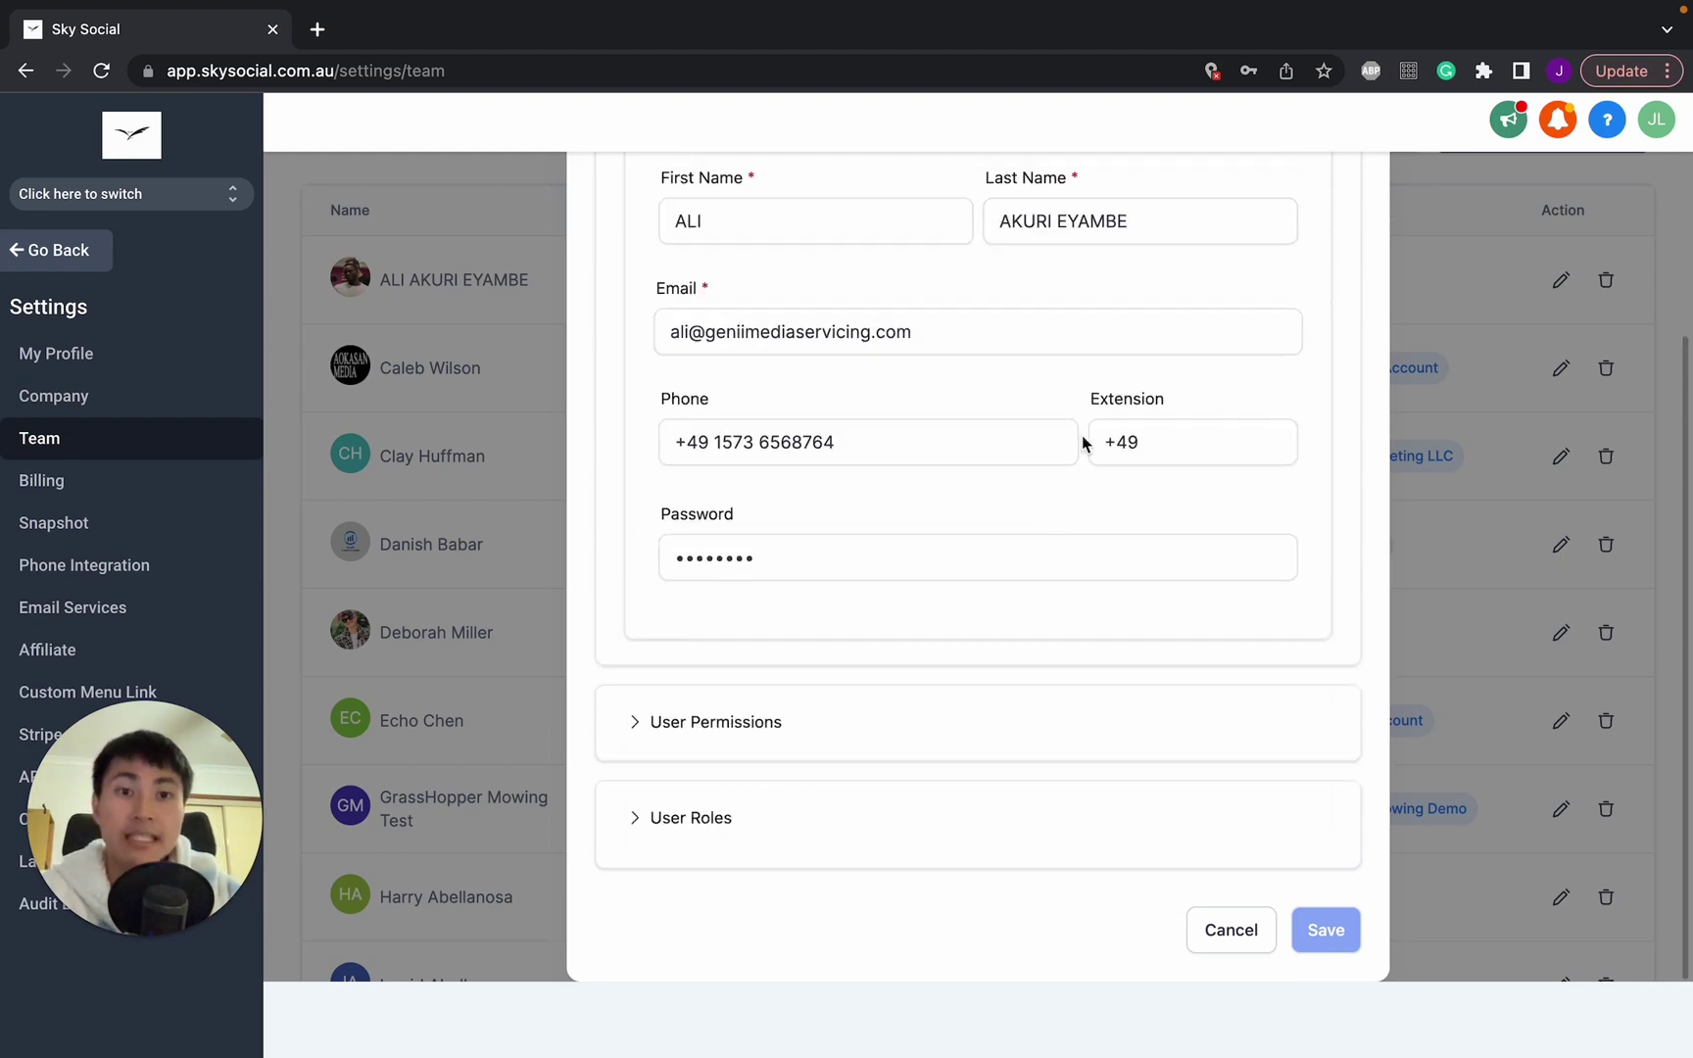
pyautogui.click(1232, 930)
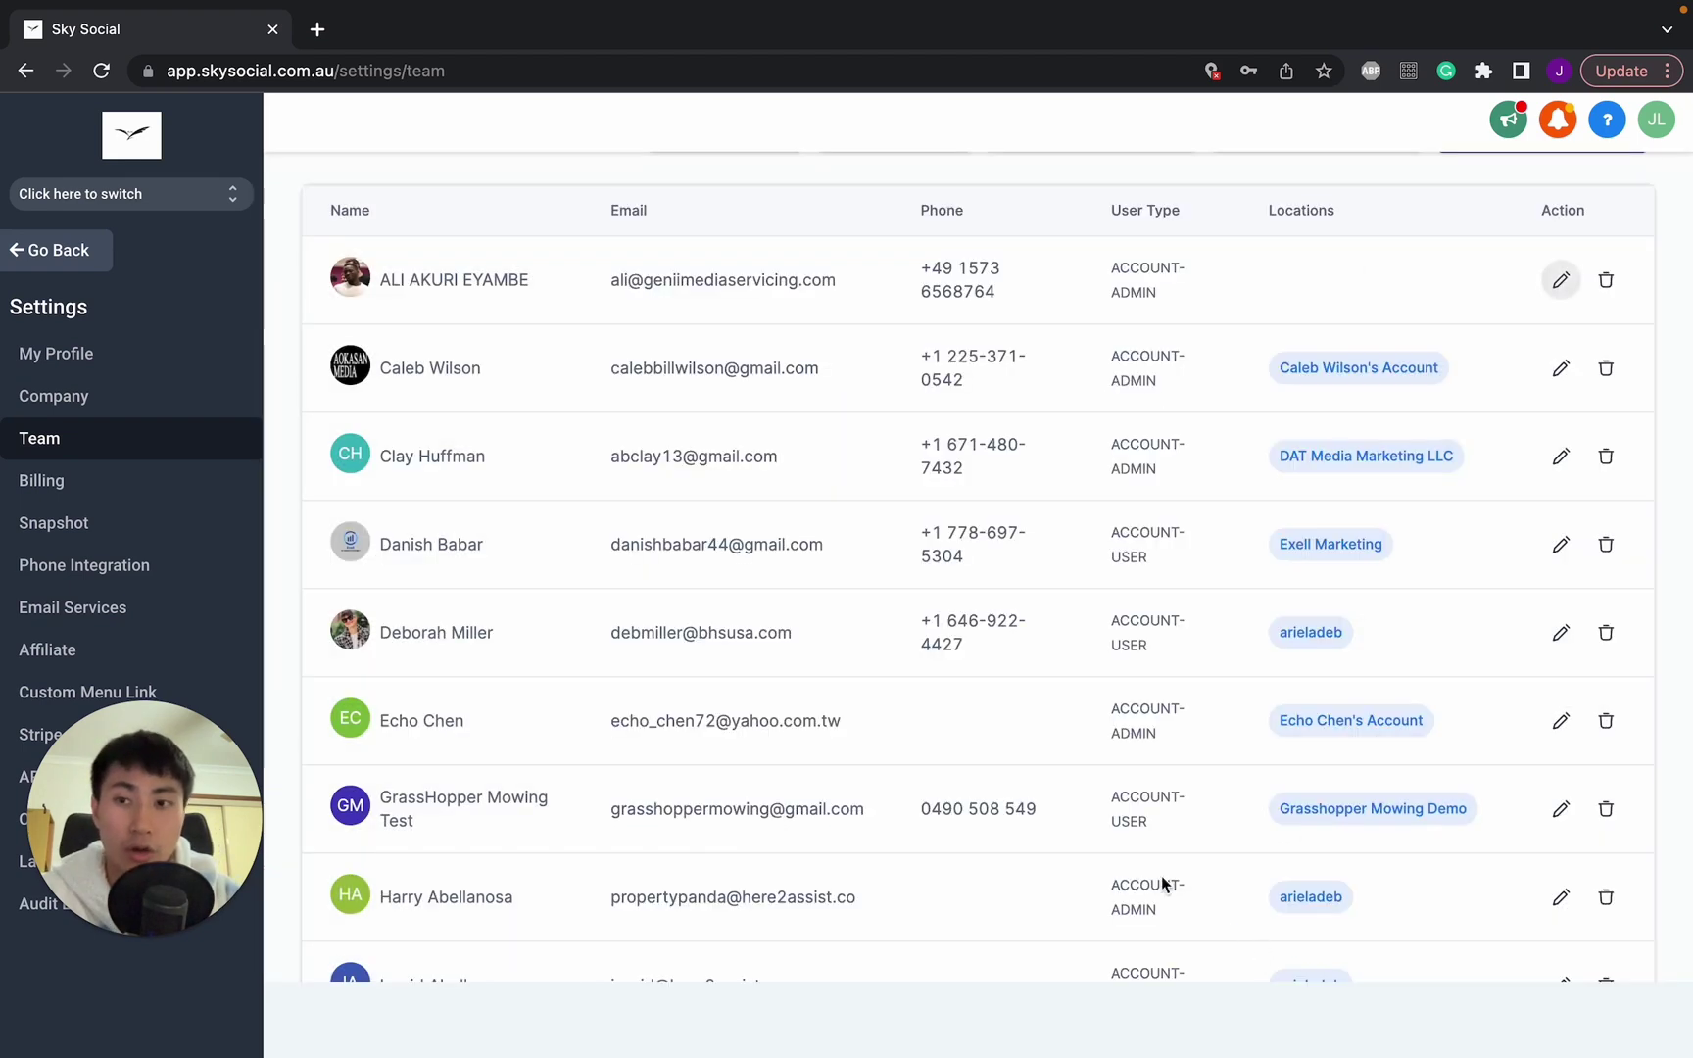
# - Return to the agency dashboard and open Company under agency Settings
pyautogui.click(58, 251)
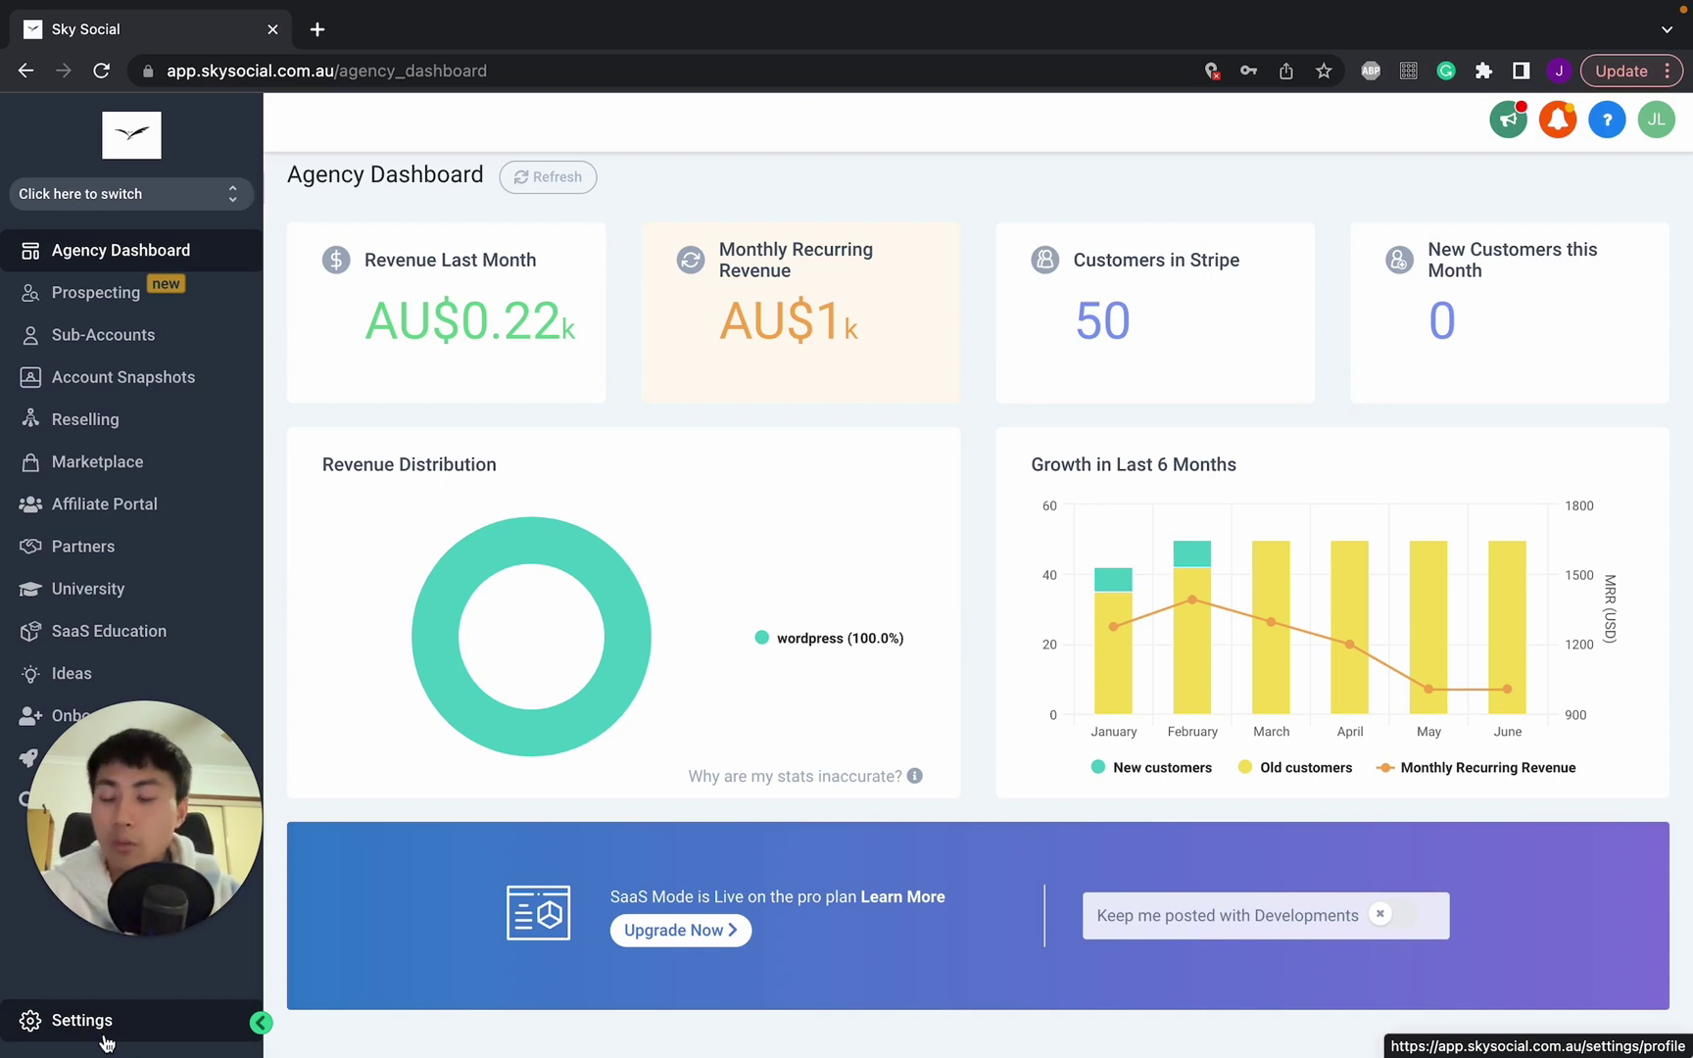
pyautogui.click(82, 1020)
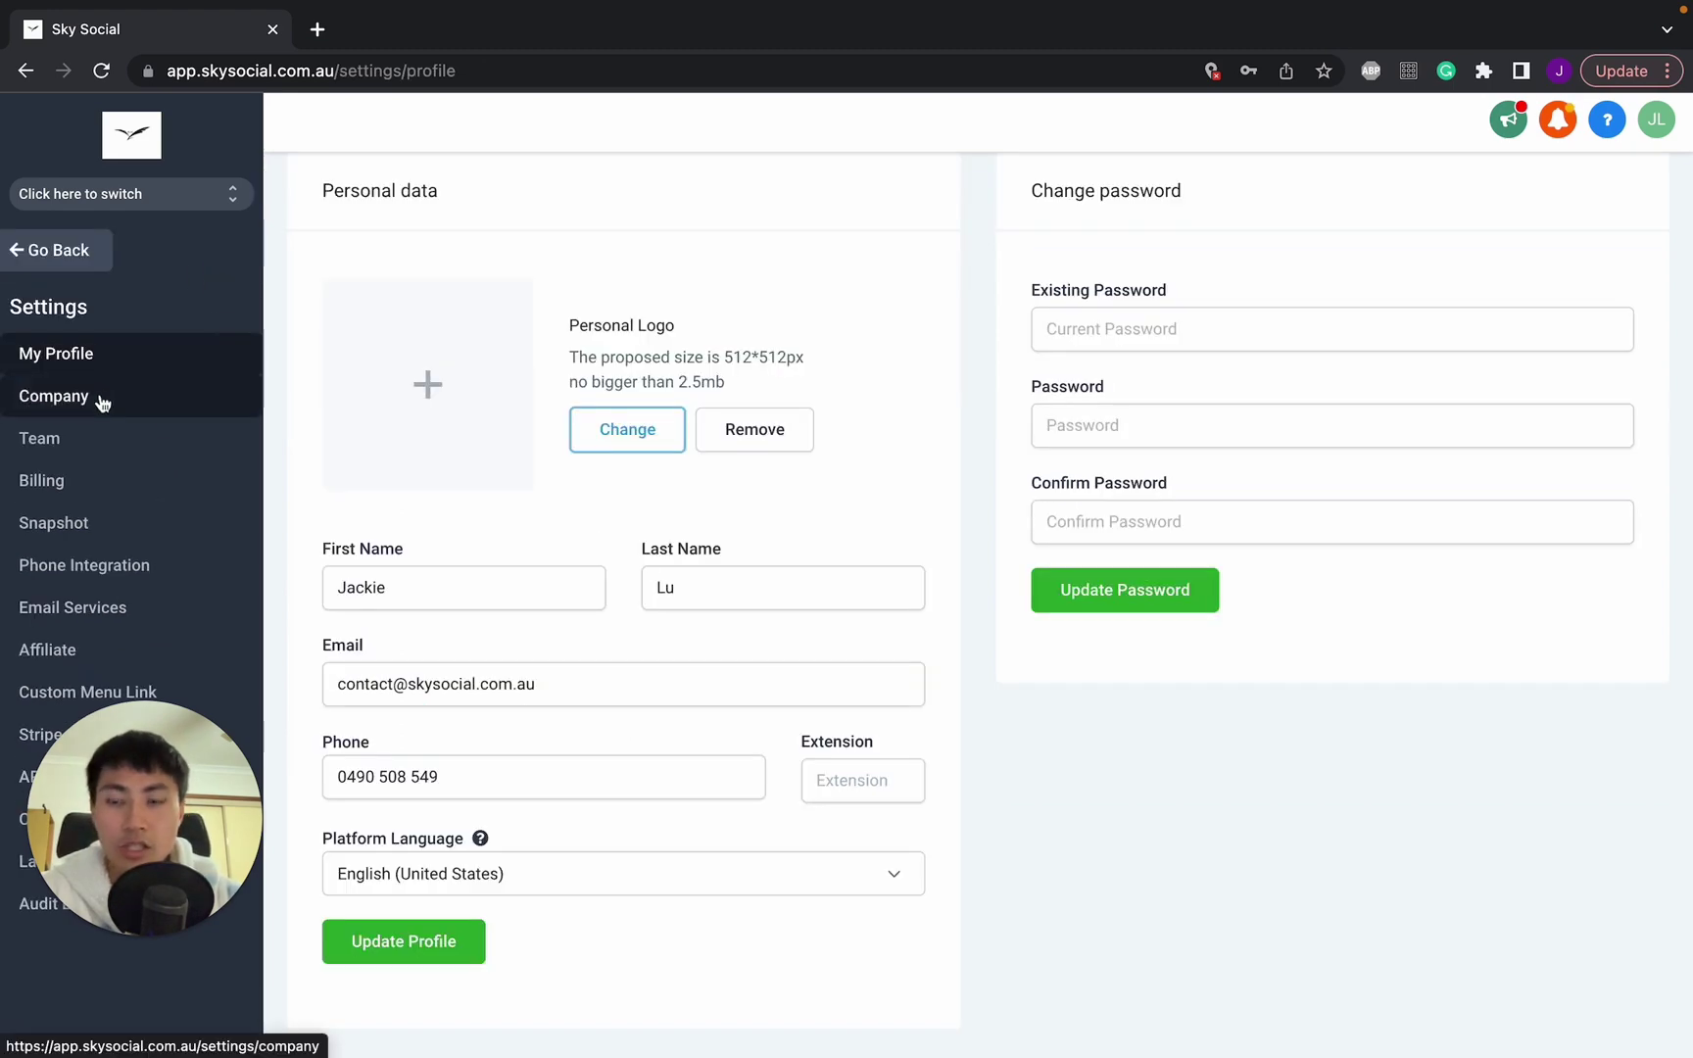
pyautogui.click(106, 395)
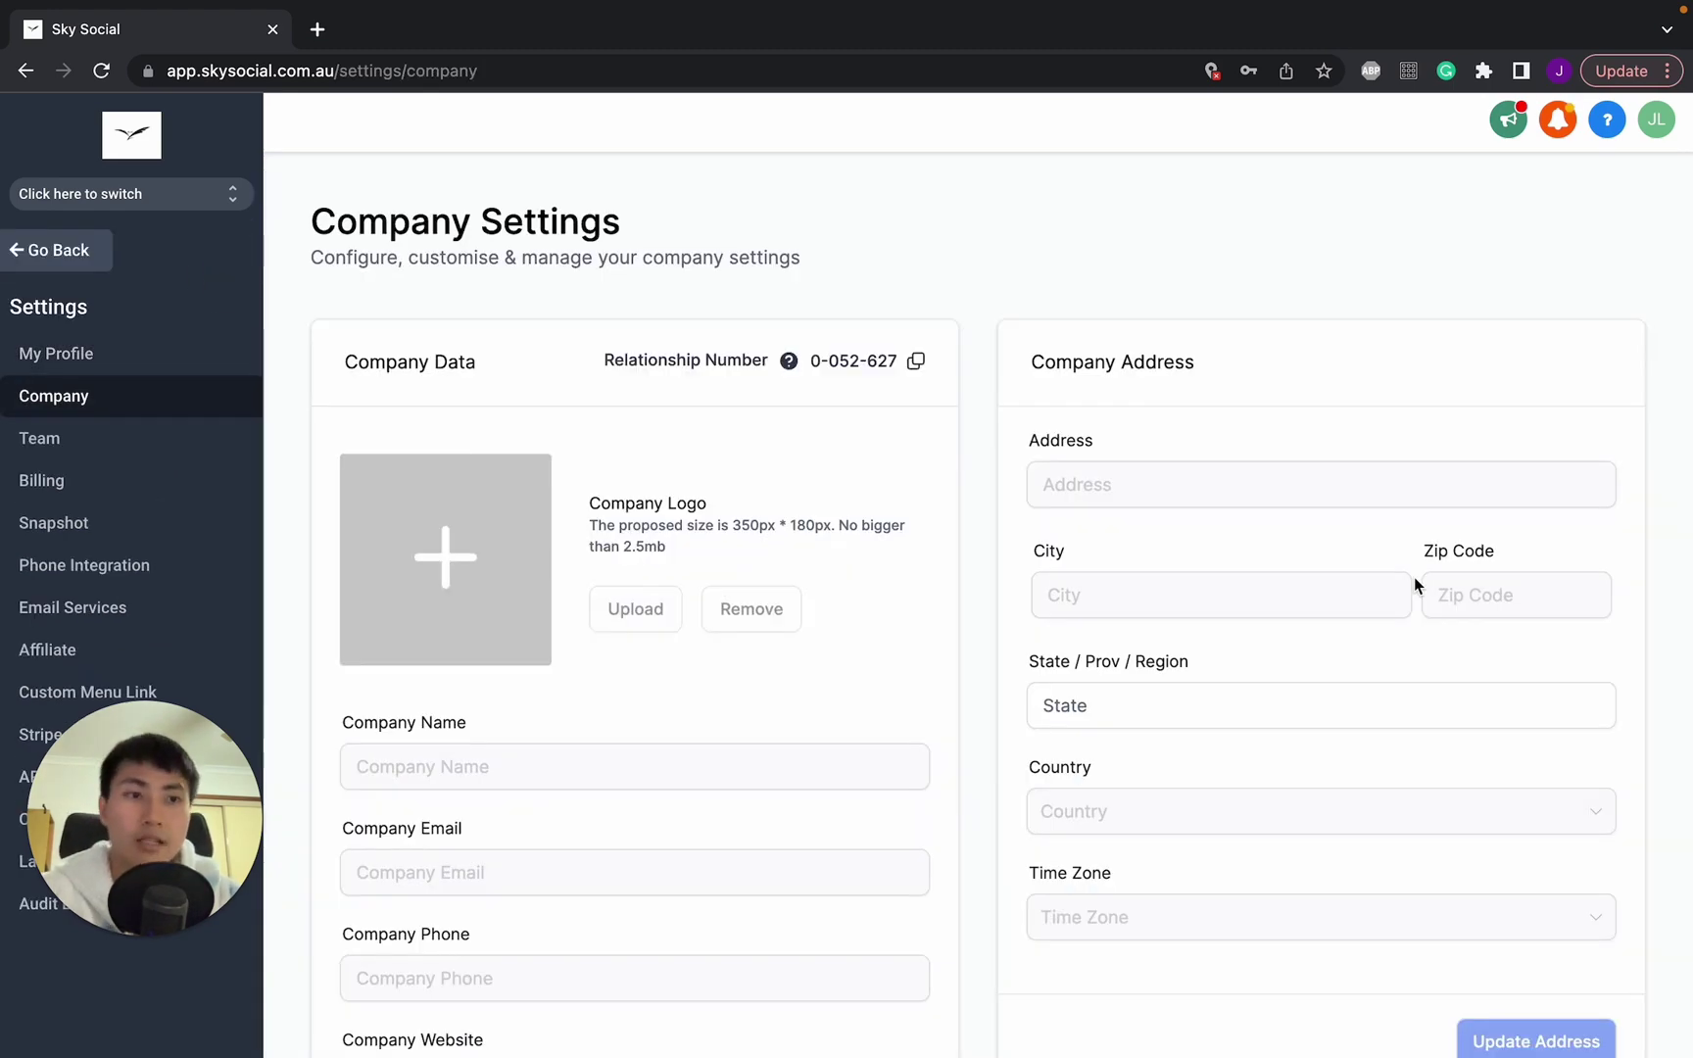
pyautogui.scroll(-8, 1414, 577)
pyautogui.scroll(-5, 1415, 577)
pyautogui.scroll(-2, 1413, 576)
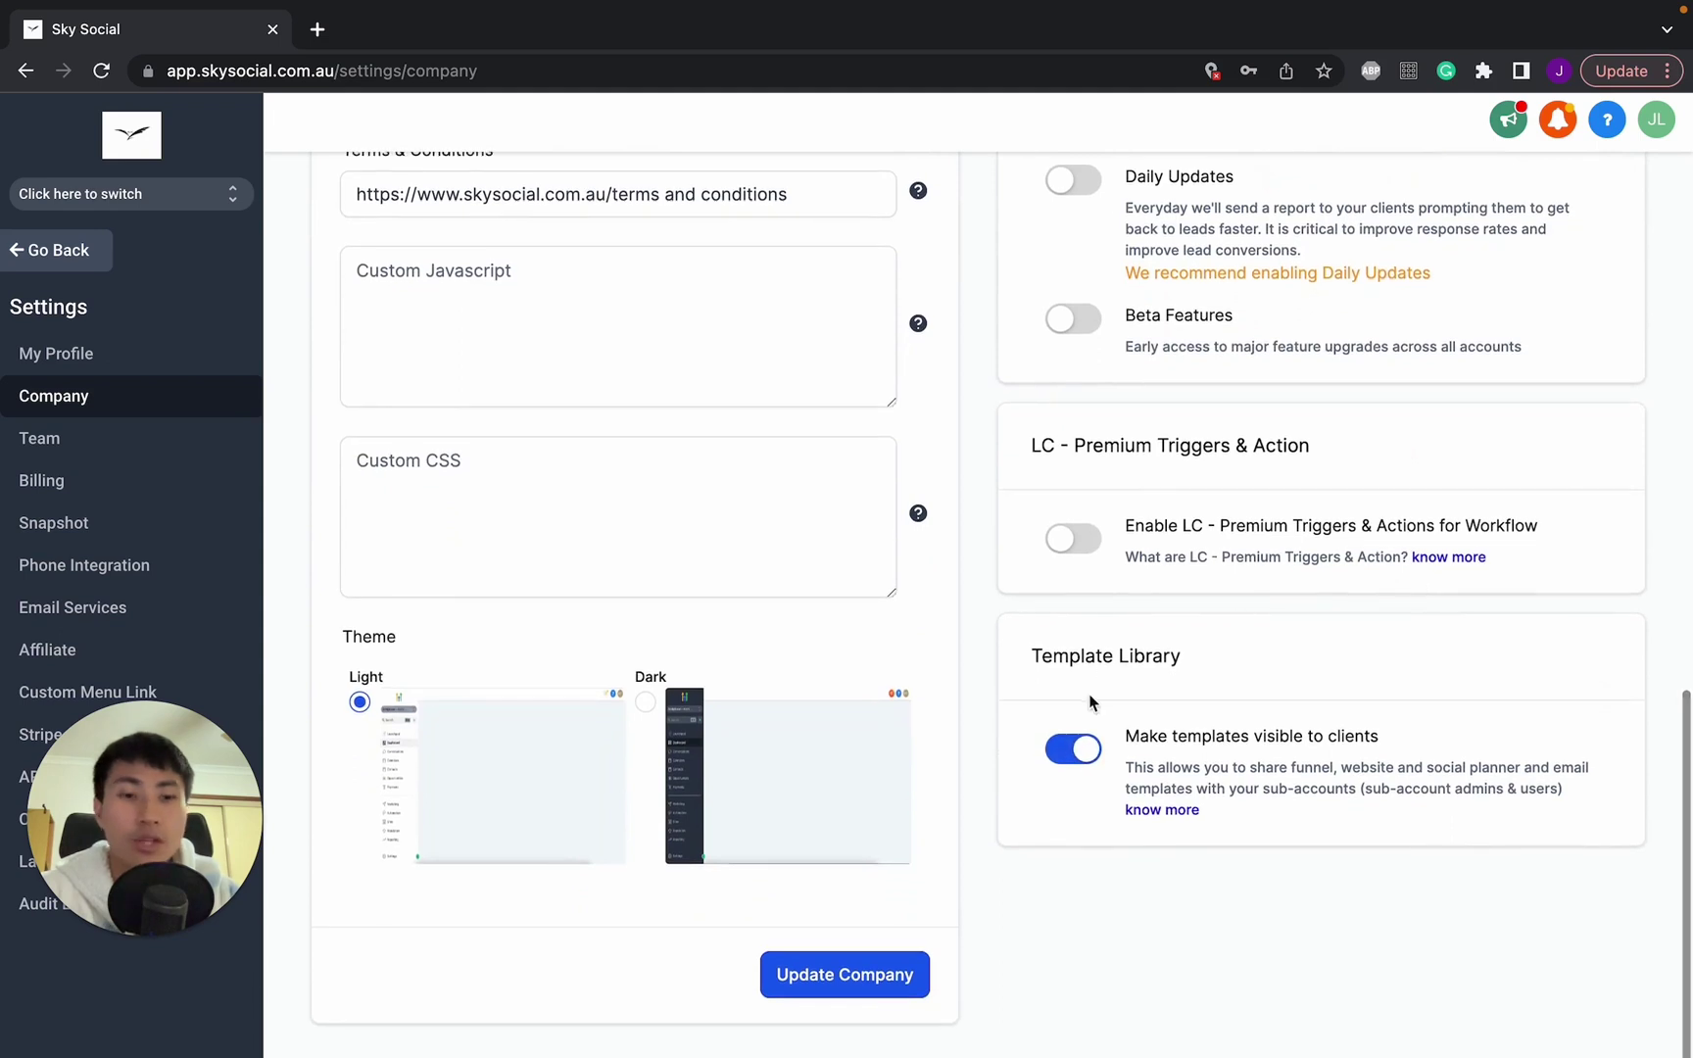